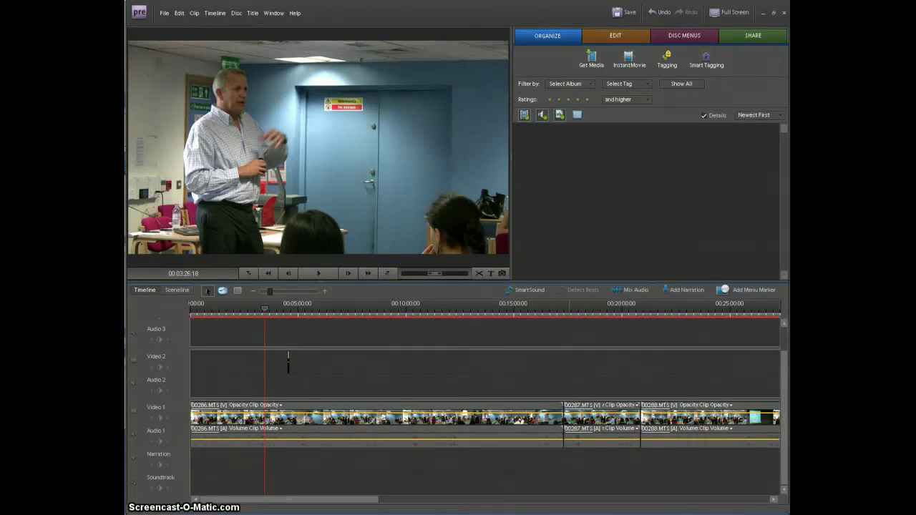
- Add c2_spark_logo_square_bigger.JPG from the My Pictures folder to the Premiere Elements project media
click(515, 510)
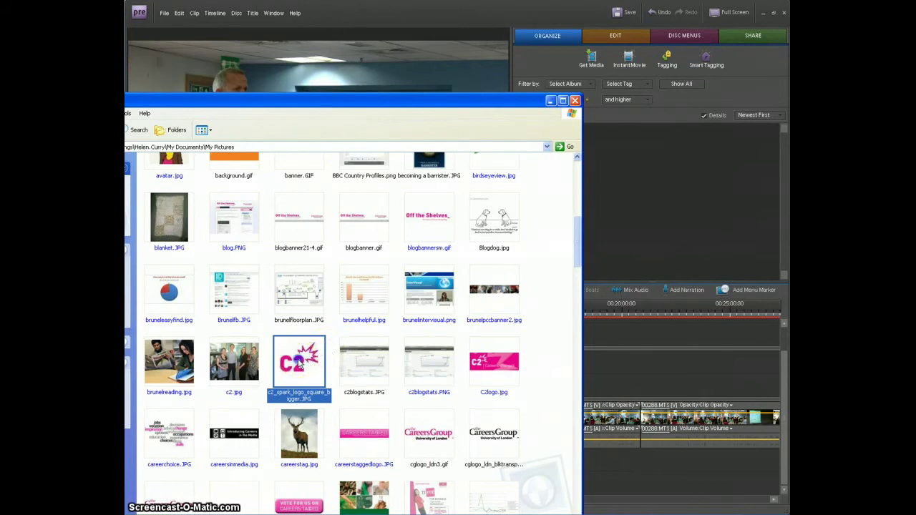
drag(300, 363, 648, 190)
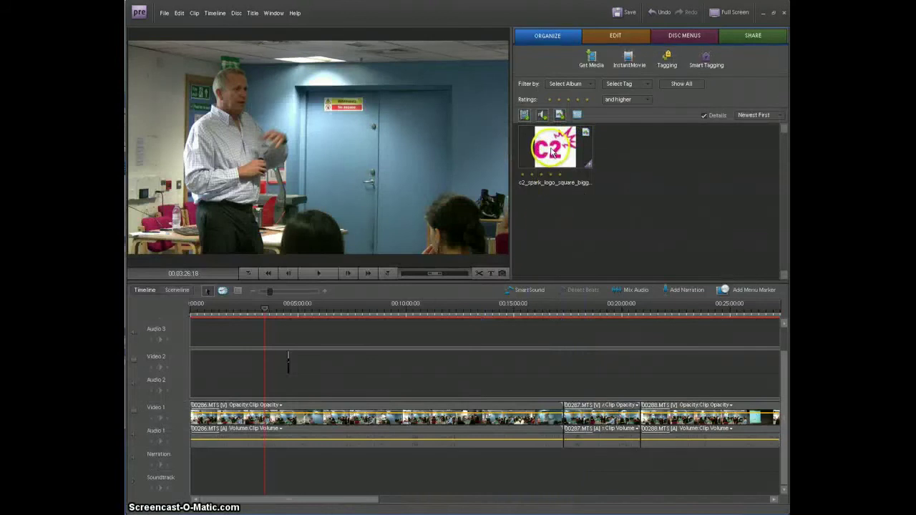
- Drop the C2 logo image at the very start of the Video 2 track
click(552, 147)
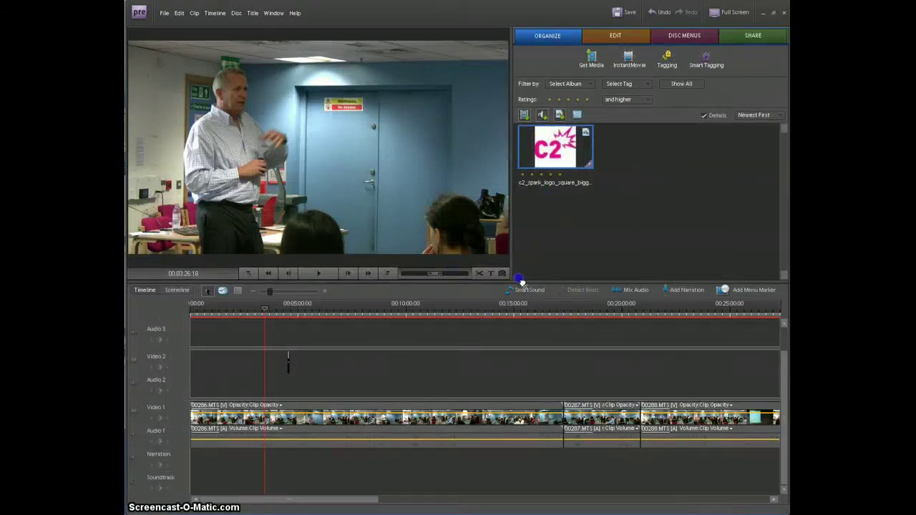
drag(521, 282, 186, 358)
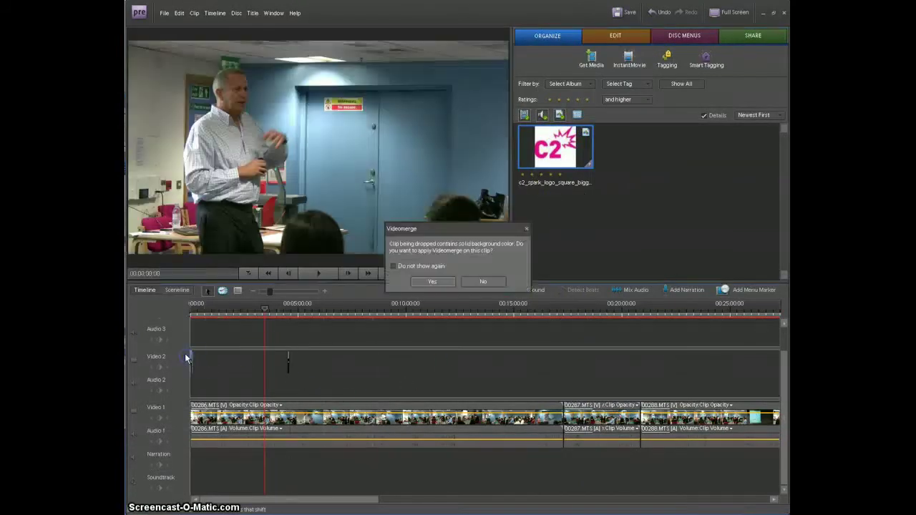
click(192, 416)
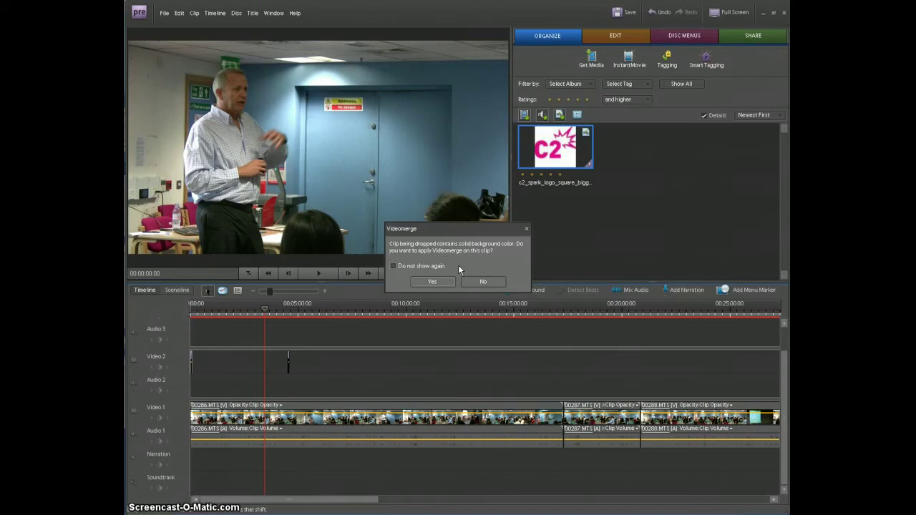
- Decline Videomerge and return the playhead to the start of the timeline
click(483, 281)
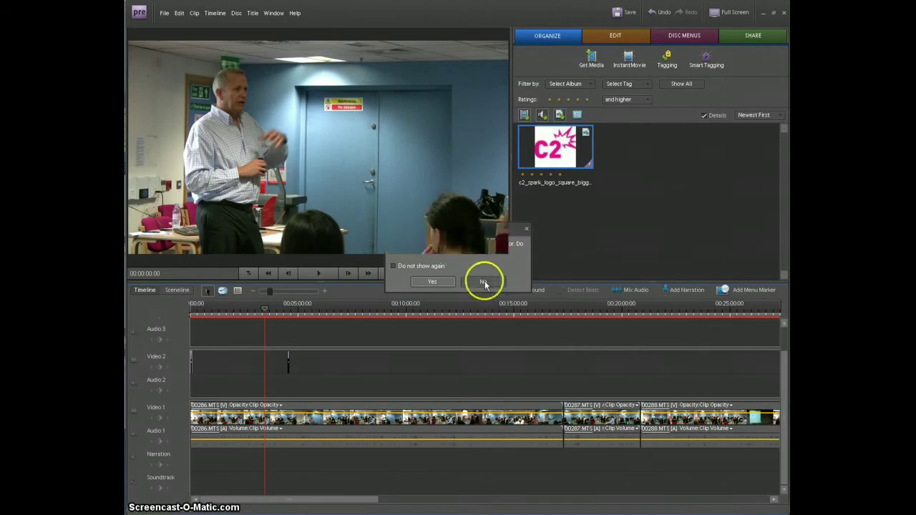
click(272, 405)
drag(266, 307, 192, 313)
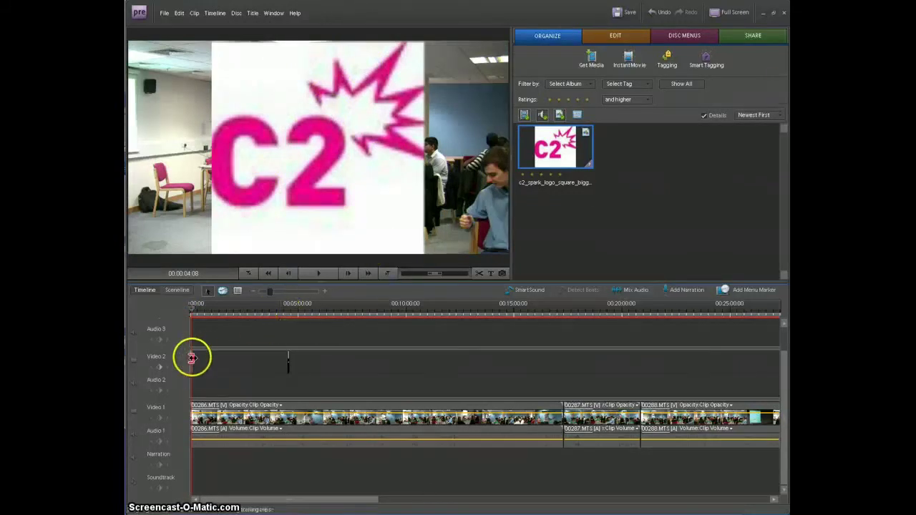
- Place the C2 logo at the start of Video 2 again, applying Videomerge to remove its white background
drag(521, 179, 193, 374)
click(340, 300)
click(224, 383)
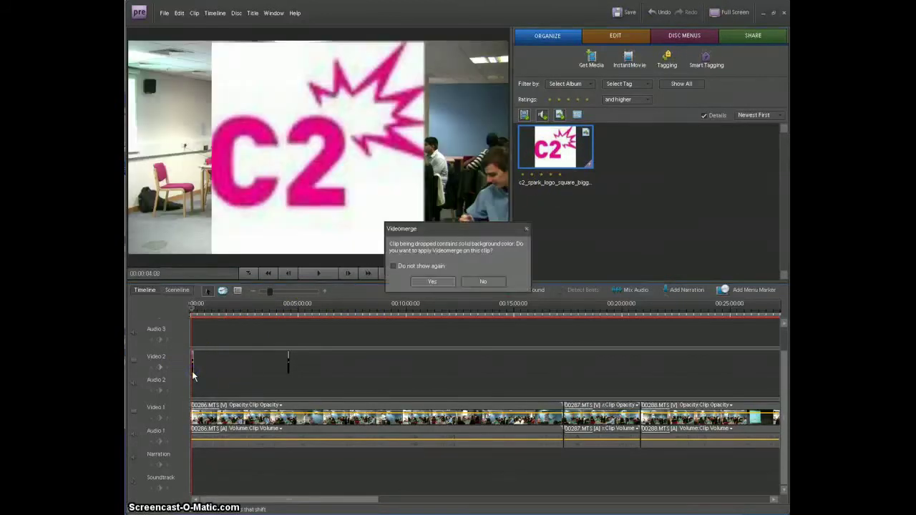
click(430, 282)
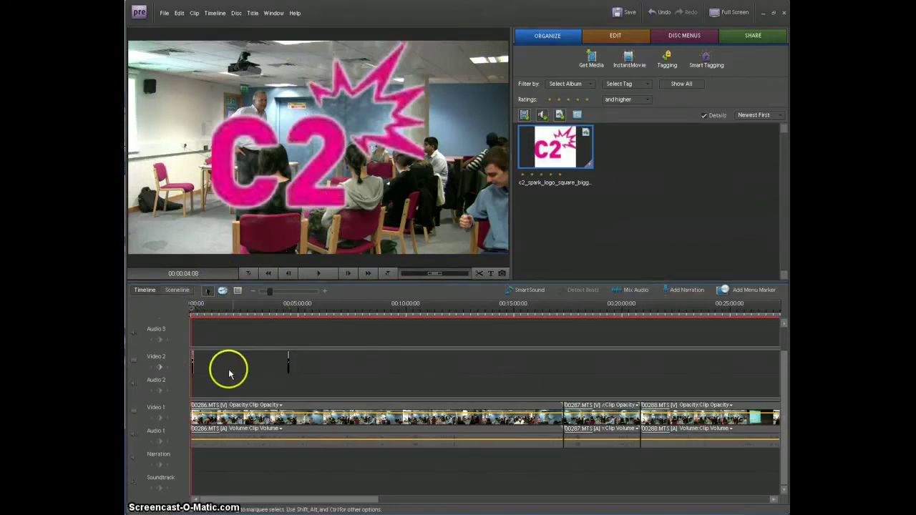
- Extend the logo clip on Video 2 to about 17:07, matching the end of the lecture clip
drag(194, 360, 563, 358)
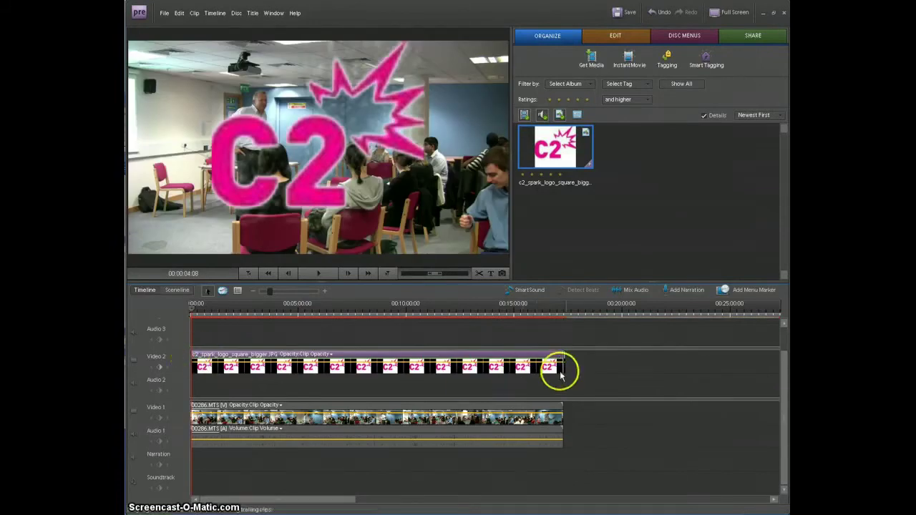
mouse_move(190, 309)
mouse_down()
mouse_move(528, 314)
mouse_move(184, 309)
mouse_up()
click(306, 376)
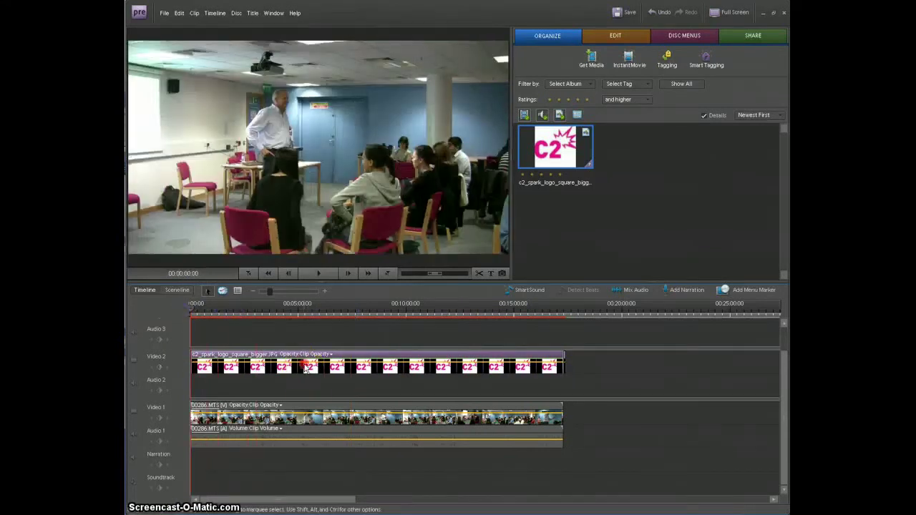
- Reduce the C2 logo's Motion scale from 31.7 to 15.0 in its clip properties
right_click(306, 368)
click(317, 348)
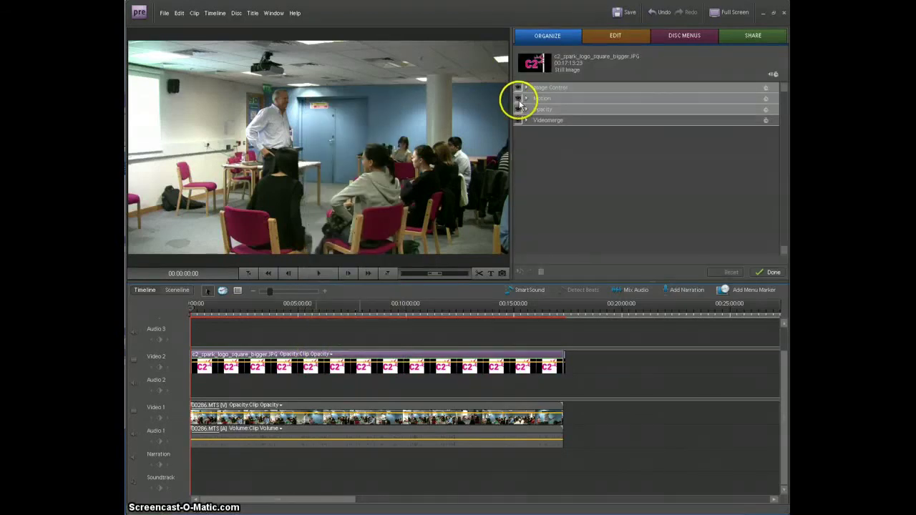
click(526, 99)
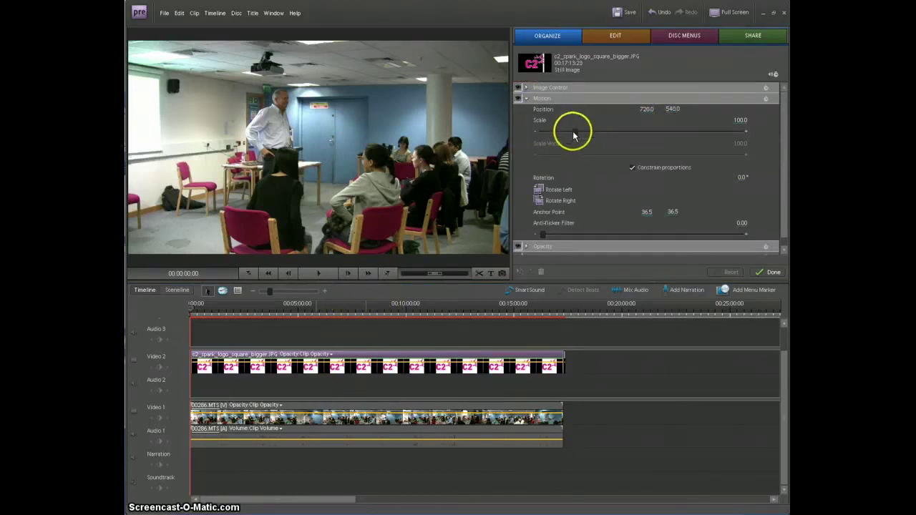
drag(193, 327, 204, 310)
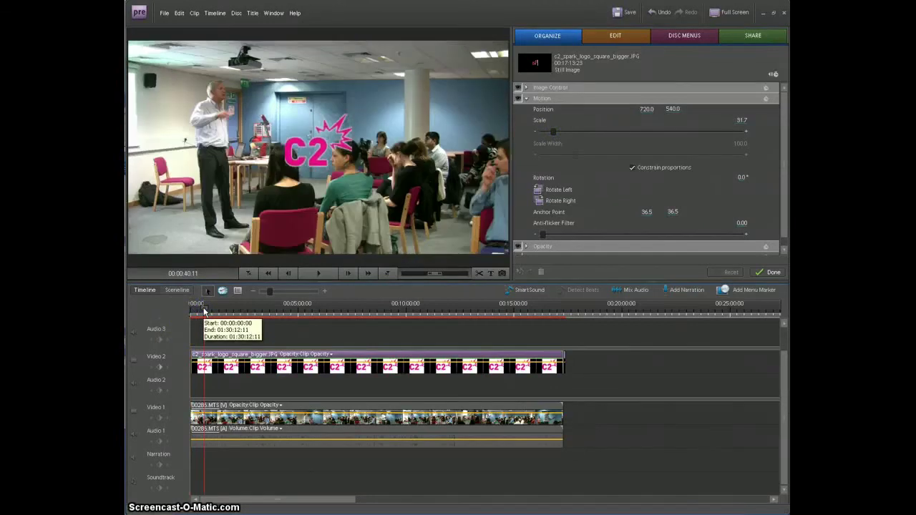
click(201, 311)
click(190, 352)
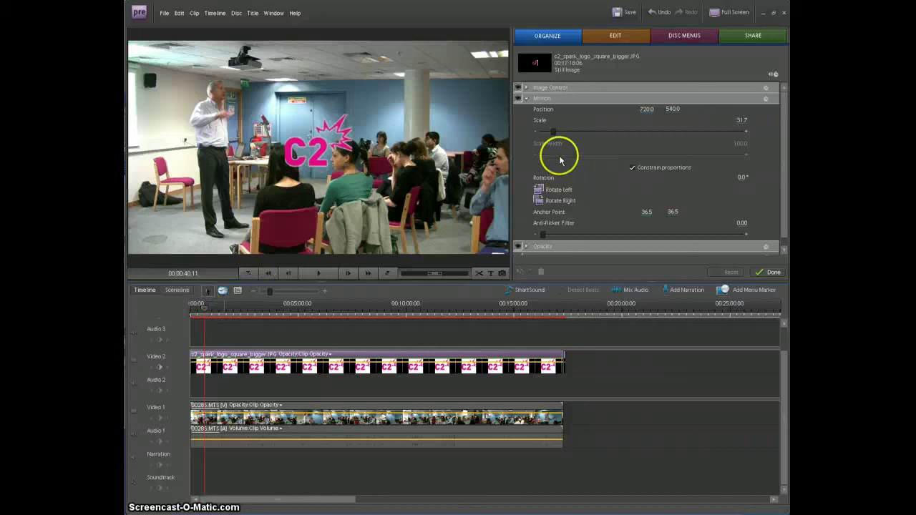
drag(558, 132, 550, 134)
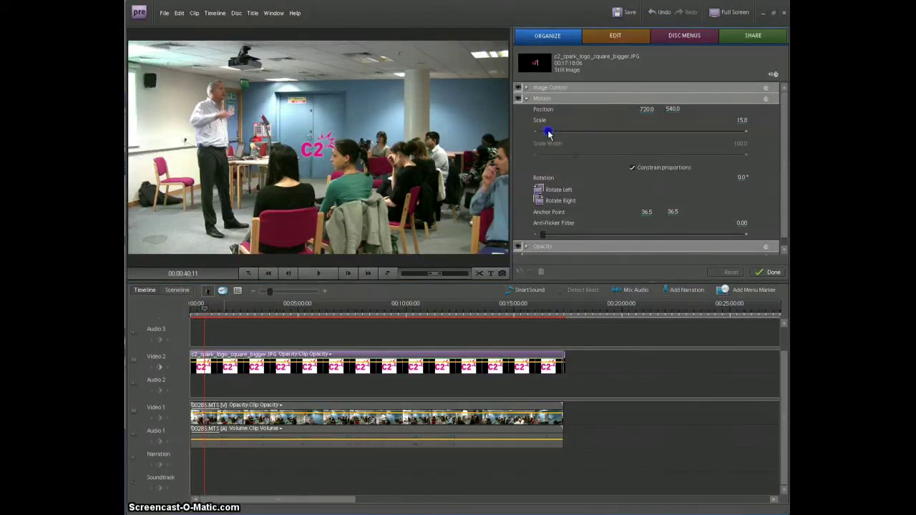
- Set the logo's Motion position to X 1,250 and Y 200
click(648, 109)
text(1200)
key(Return)
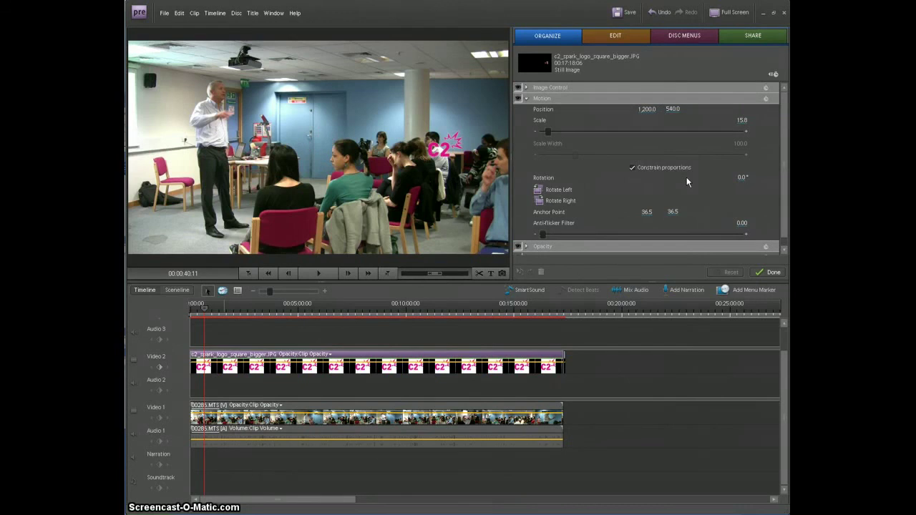
click(646, 109)
text(1,250)
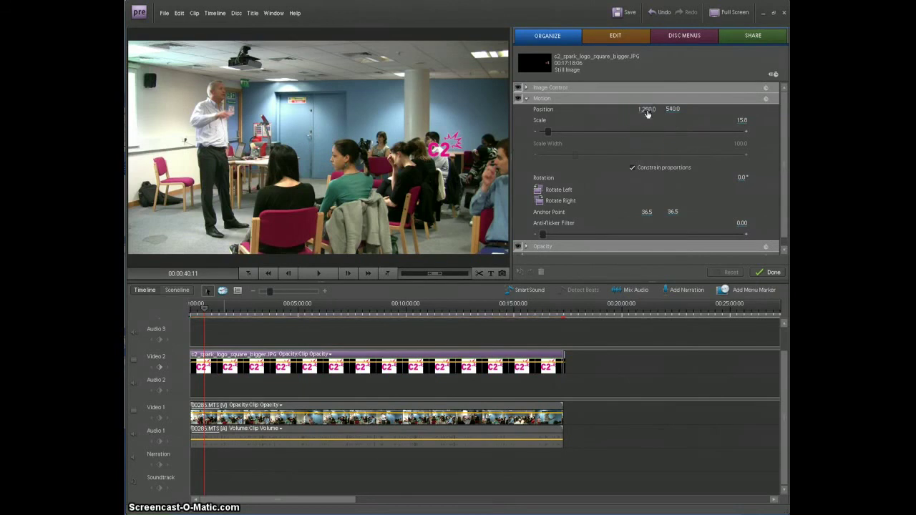
key(Return)
click(671, 109)
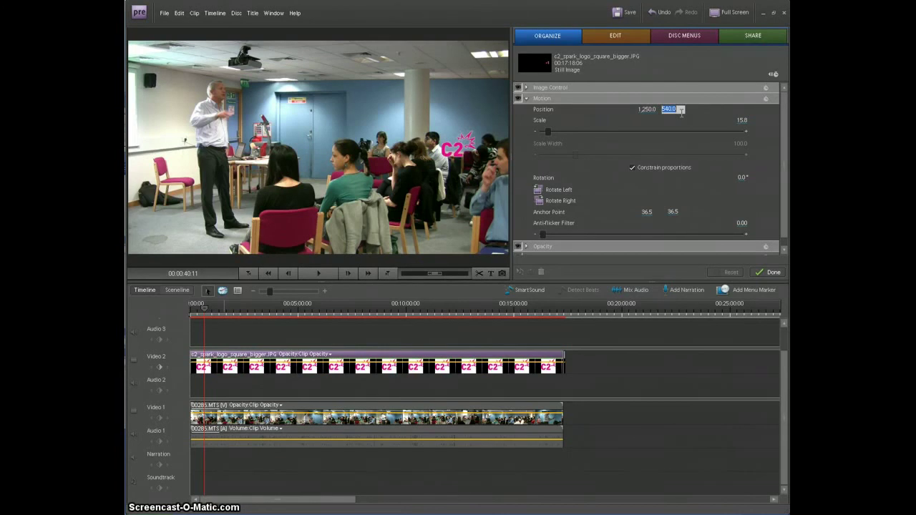
key(Return)
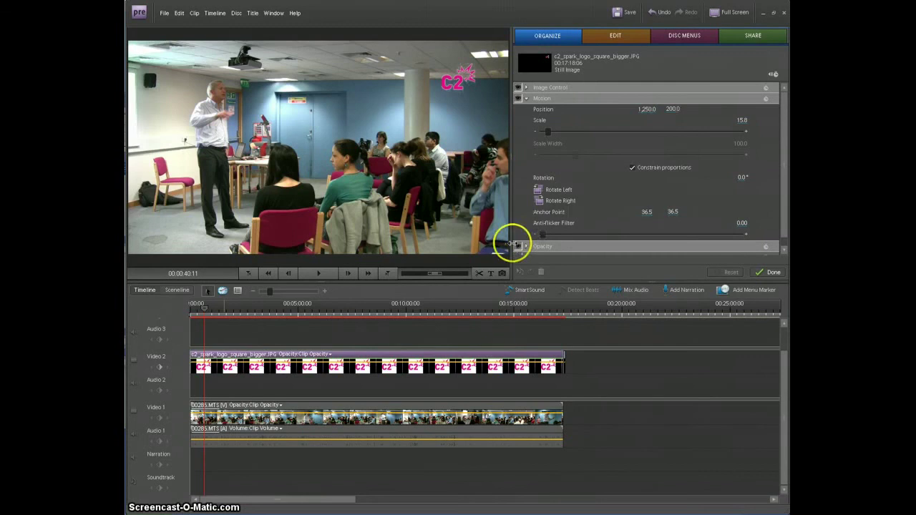
- Lower the logo's Clip Opacity to about 45%, close its properties and play back the video
click(526, 98)
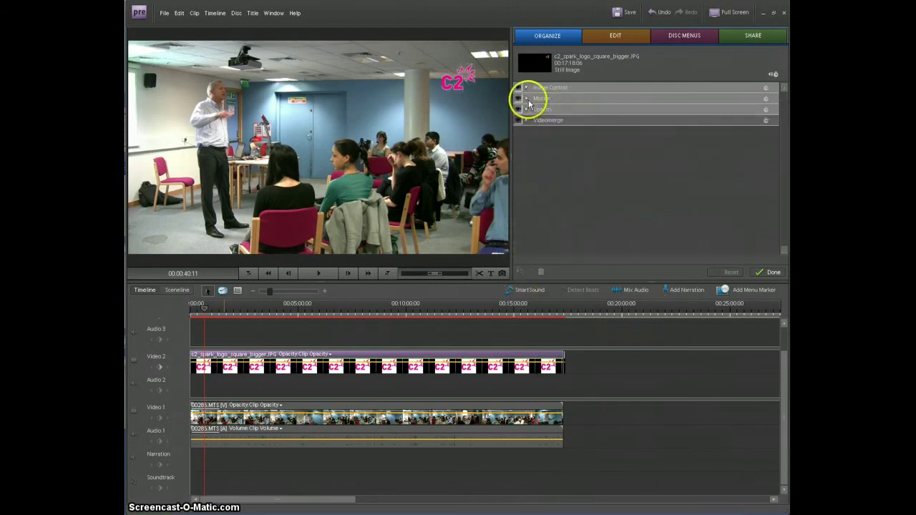
click(526, 110)
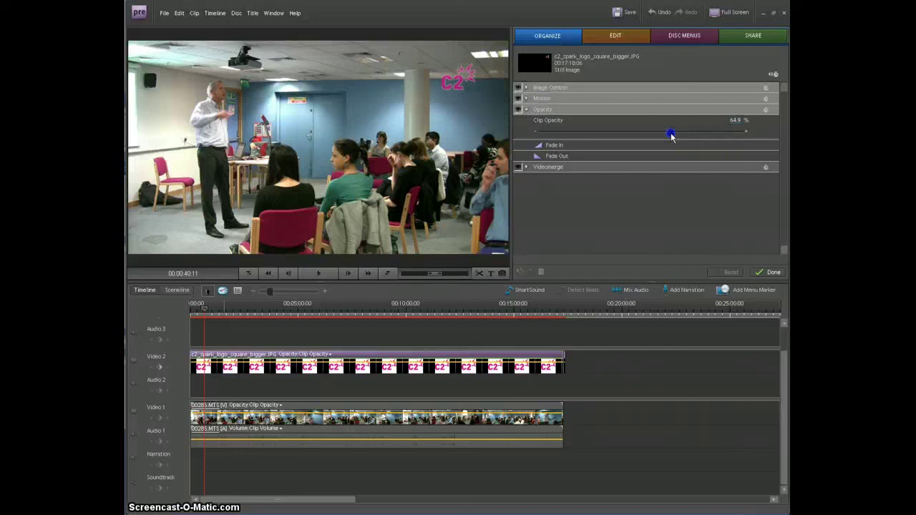
drag(647, 136, 630, 133)
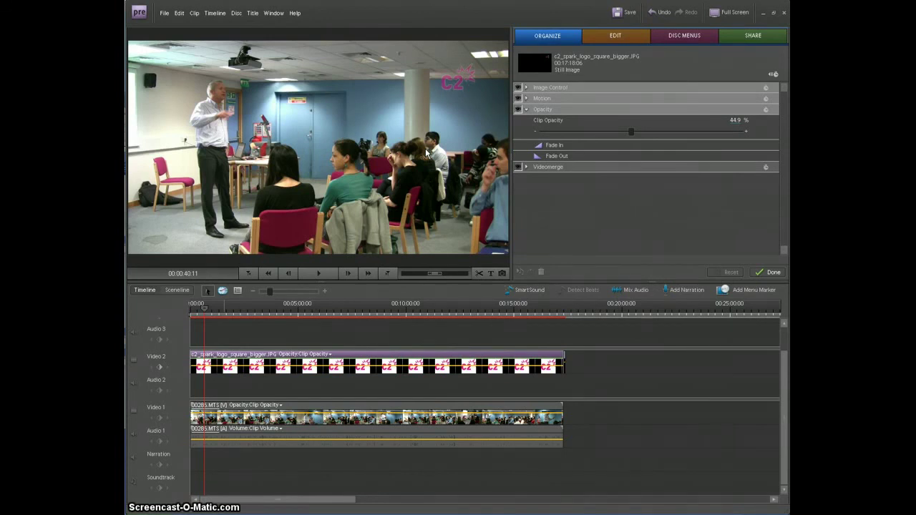
click(769, 272)
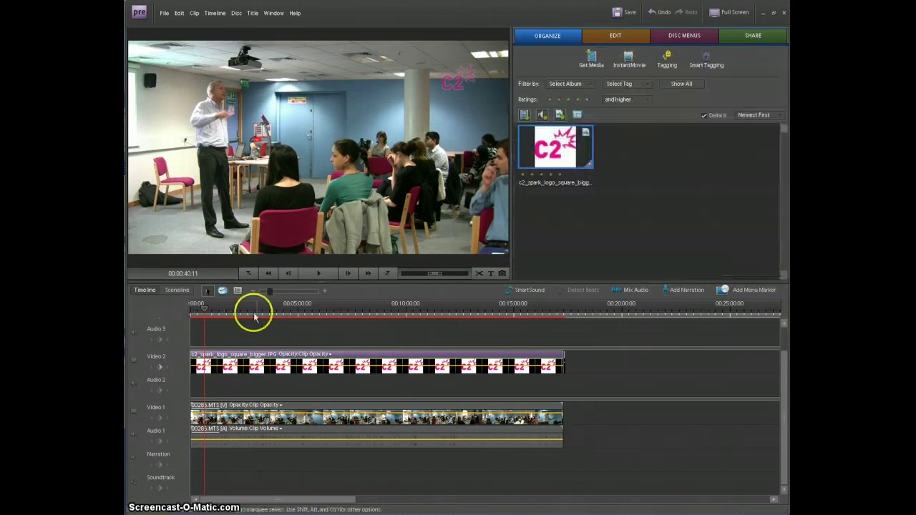
click(318, 274)
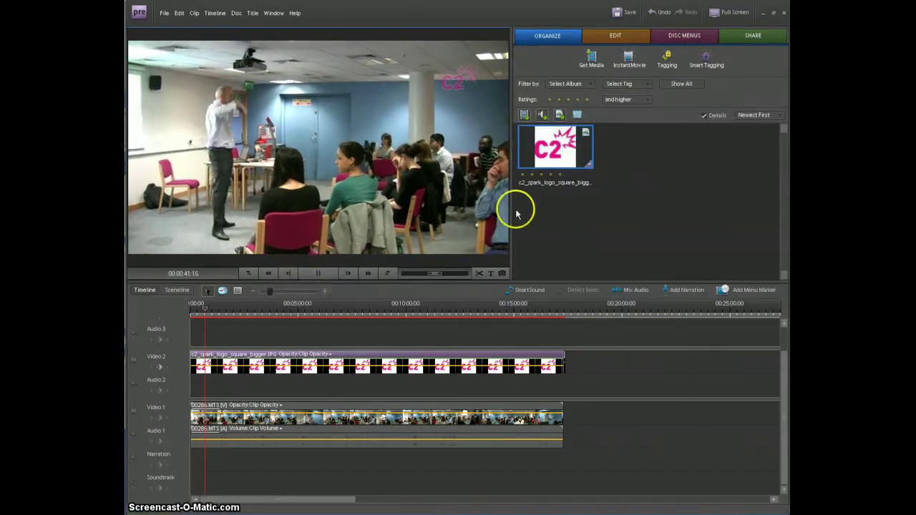